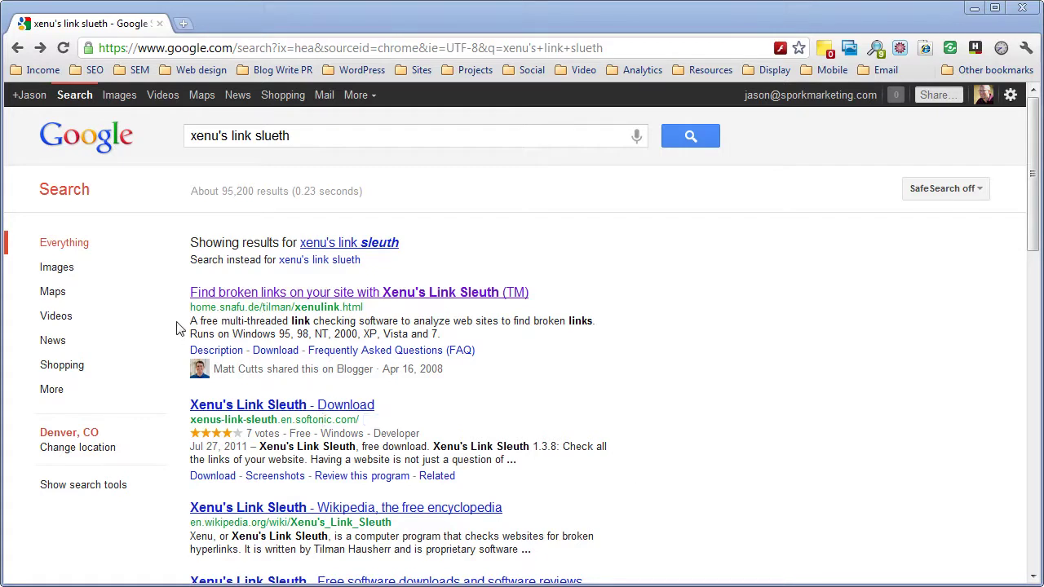
From the Google results, open the first result: the Xenu's Link Sleuth page at home.snafu.de.
left_click(198, 135)
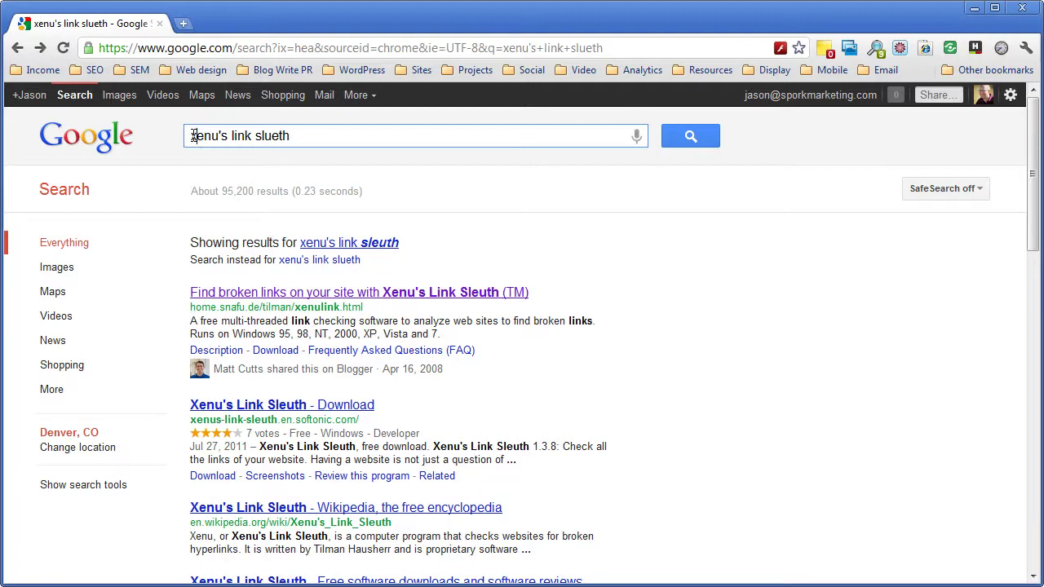
double_click(192, 136)
left_click(232, 136)
left_click_drag(220, 307, 260, 308)
left_click(270, 327)
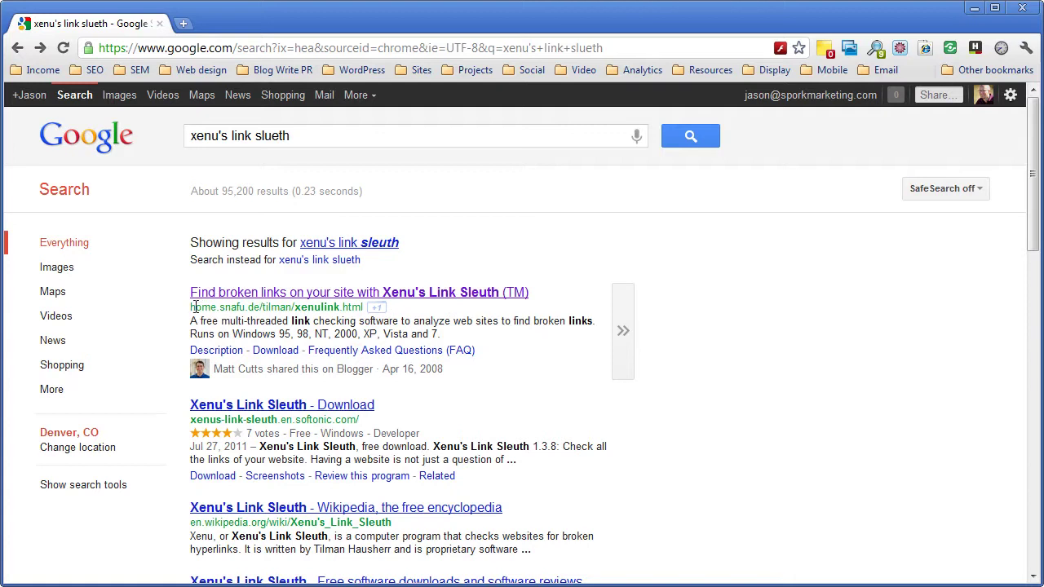
left_click_drag(194, 305, 261, 310)
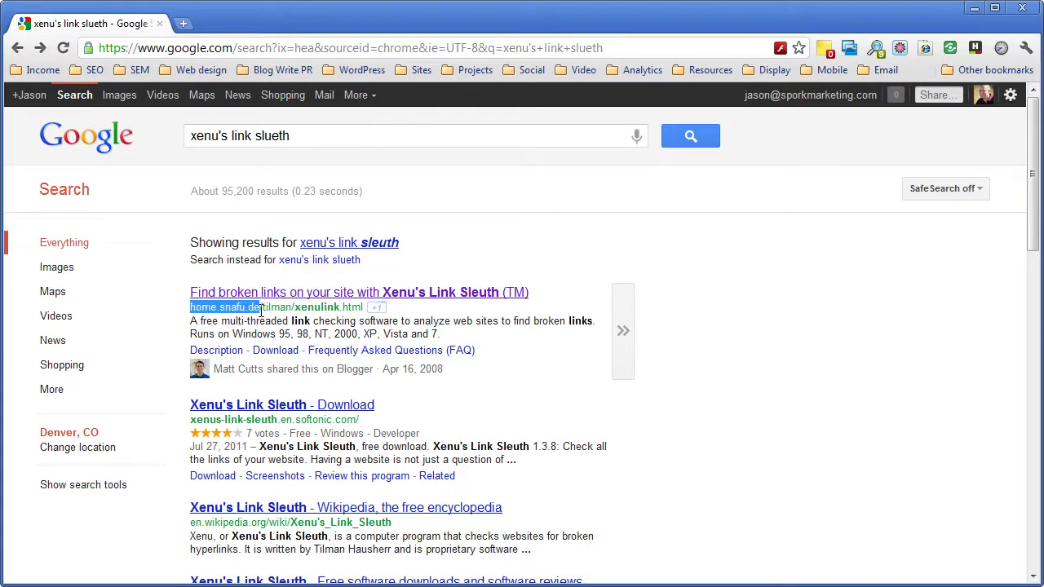
left_click(272, 330)
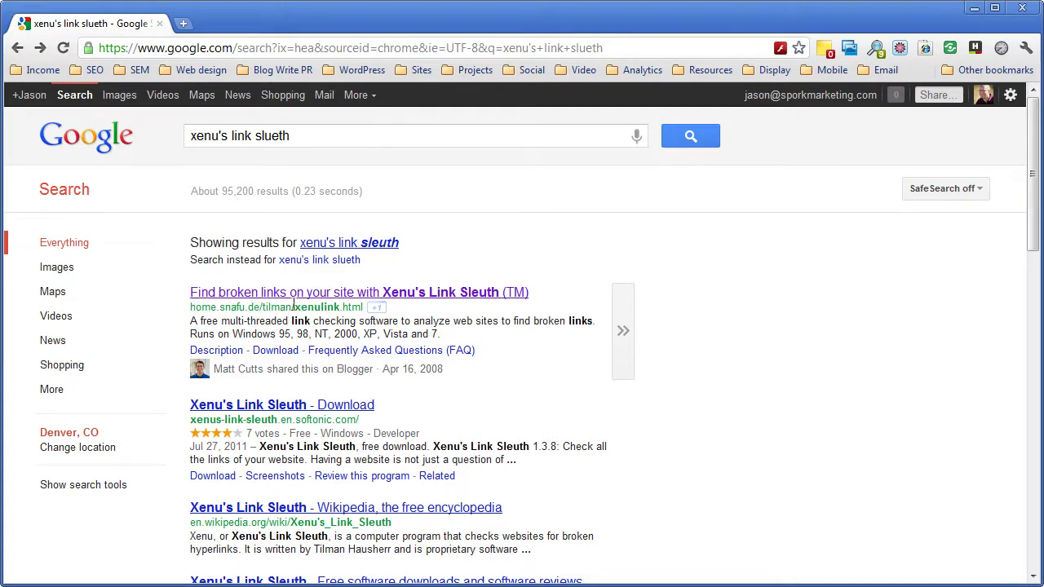
left_click(312, 306)
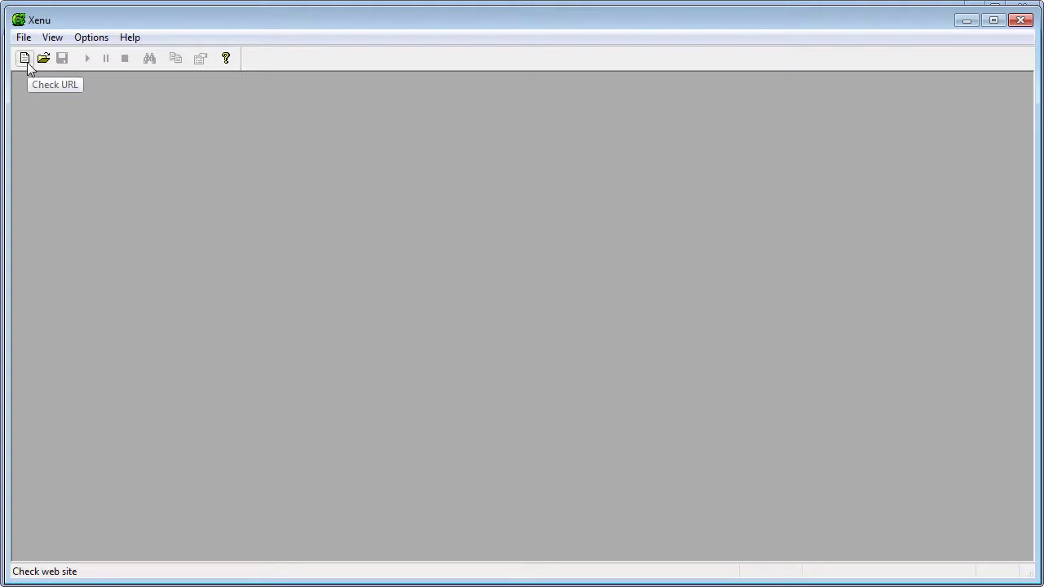
left_click(25, 59)
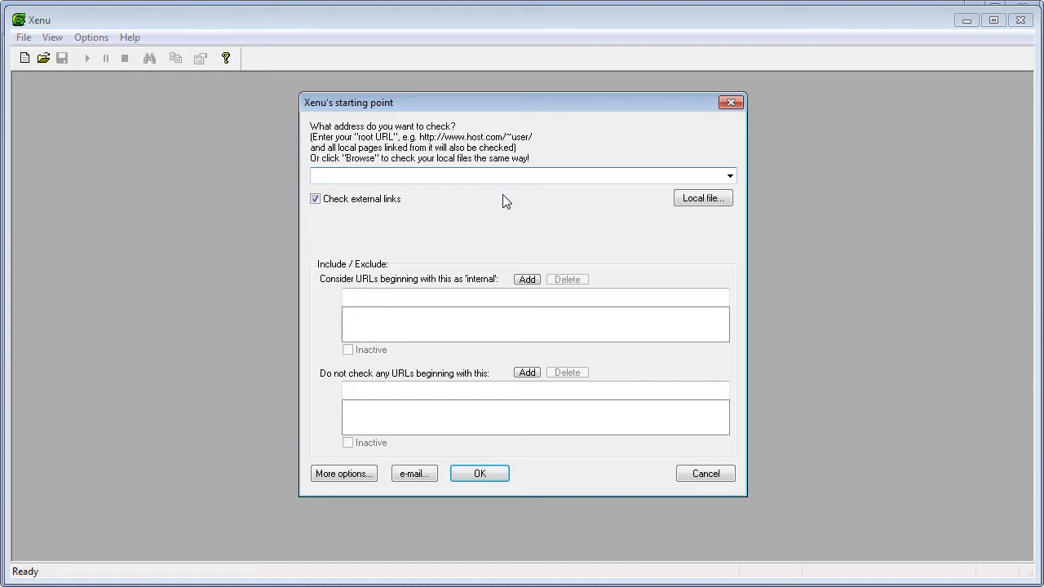
type("http://sporkmarketing.com")
left_click(482, 475)
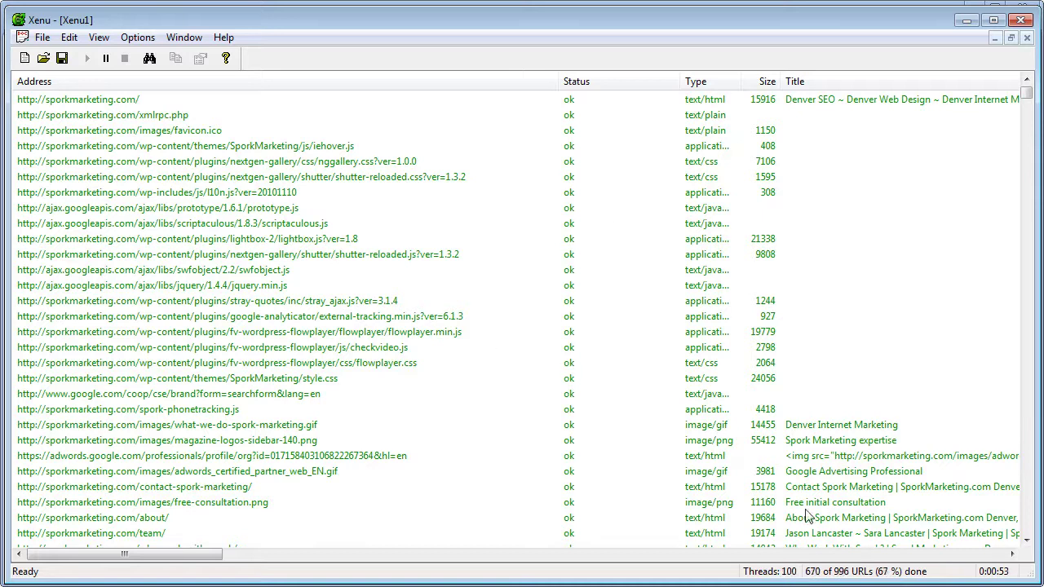
Sort the URL list by Status, then reverse the sort order.
left_click(576, 81)
scroll(566, 240, "down", 5)
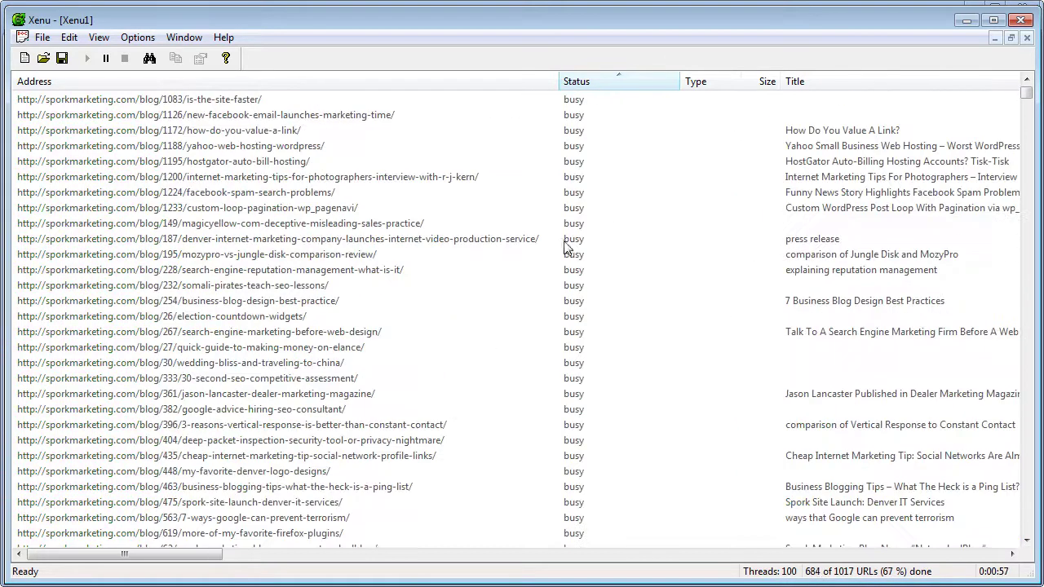
scroll(552, 179, "up", 5)
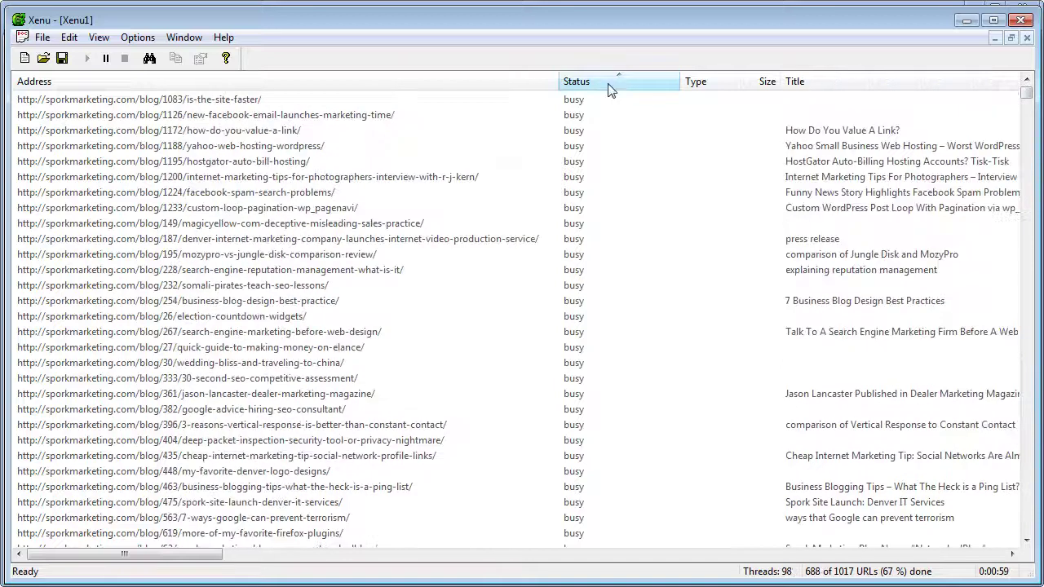
left_click(612, 90)
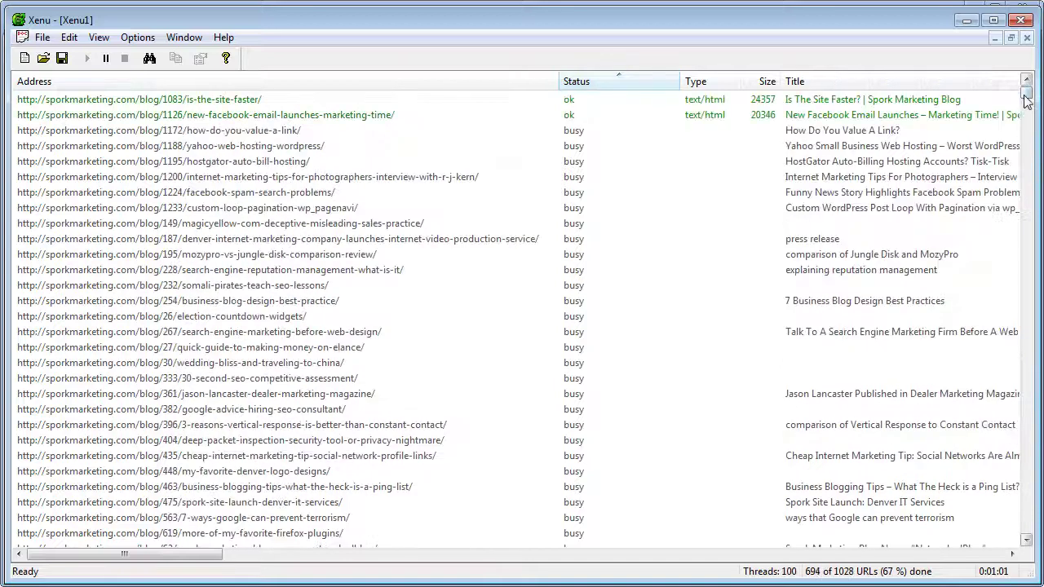
left_click_drag(1026, 96, 1032, 211)
scroll(391, 222, "up", 15)
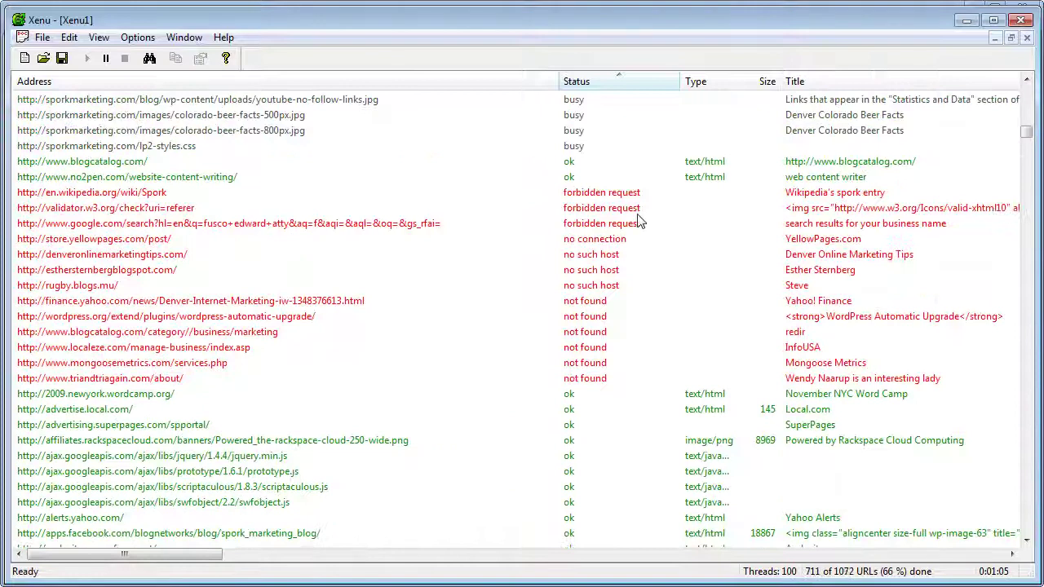
Inspect the red broken rows for google.com, validator.w3.org and the en.wikipedia.org Spork page.
left_click(430, 228)
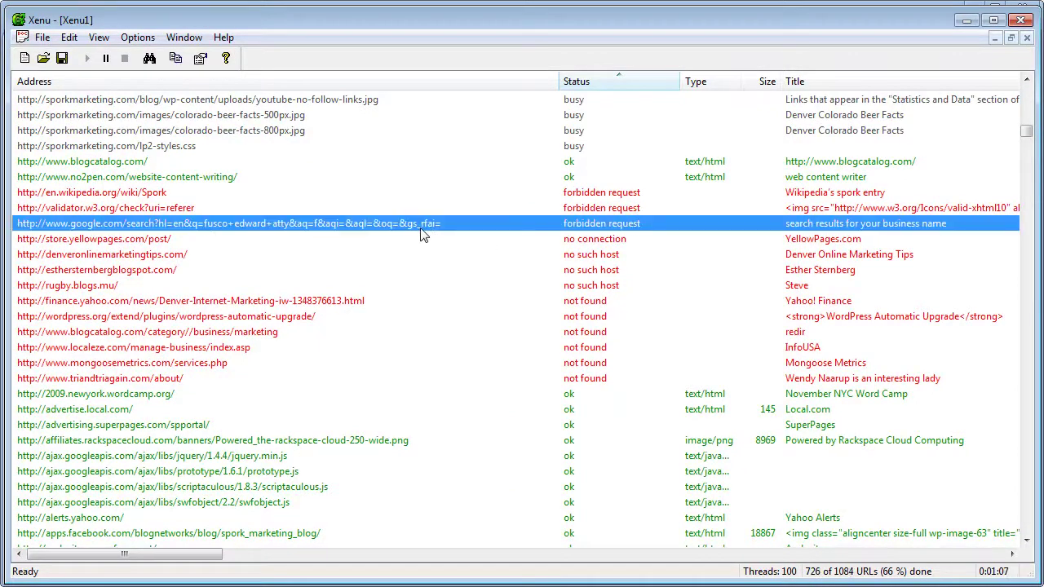
left_click(155, 210)
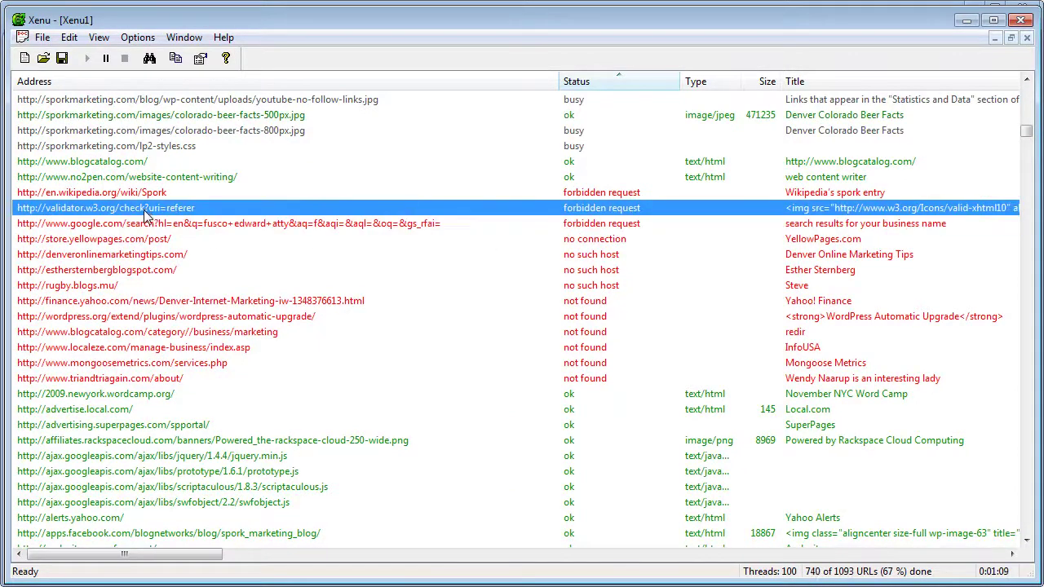
left_click(115, 197)
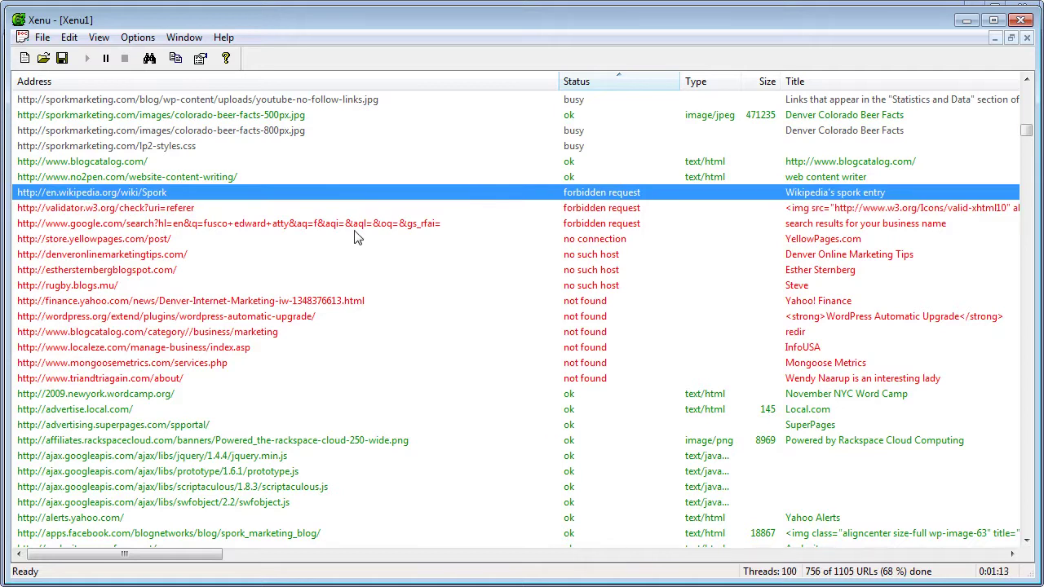
left_click(613, 224)
scroll(584, 351, "up", 2)
scroll(584, 359, "up", 4)
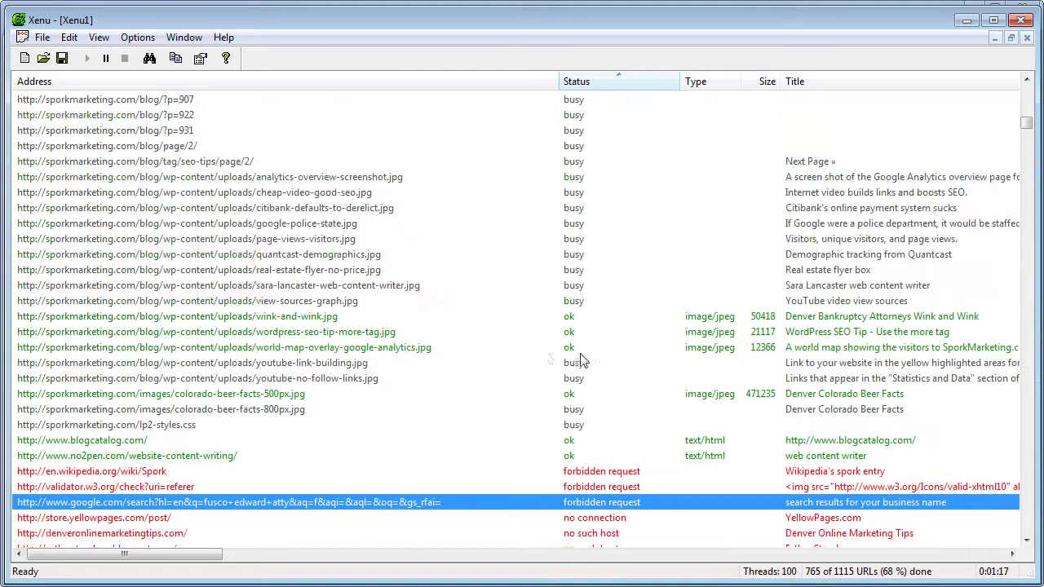
scroll(625, 411, "up", 2)
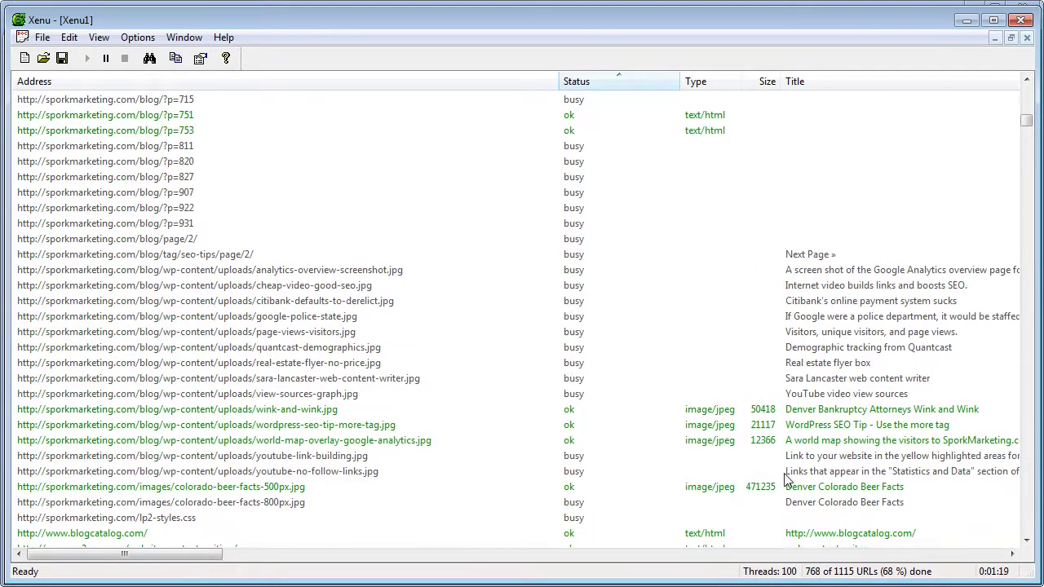
scroll(710, 477, "up", 15)
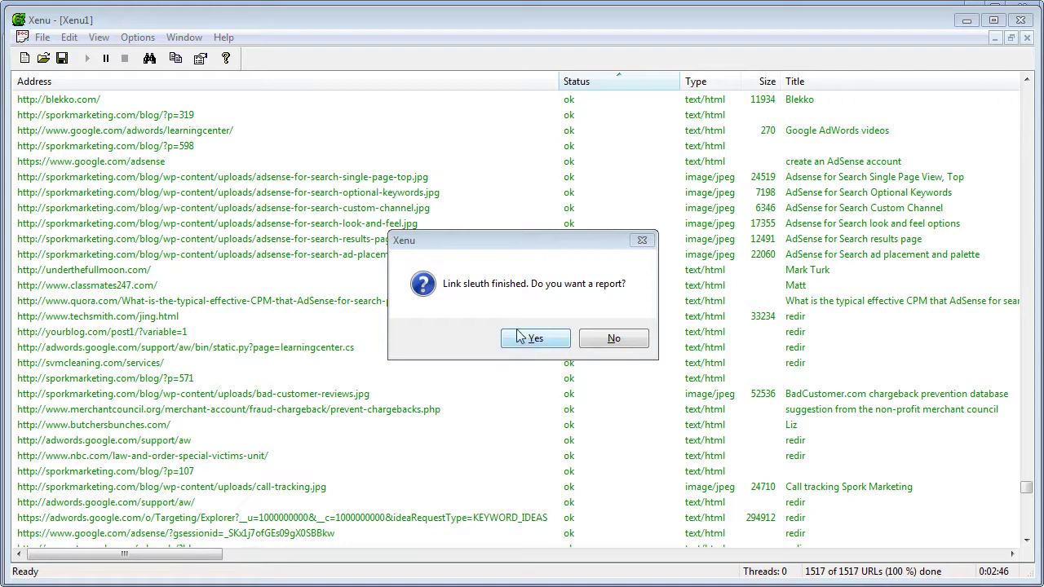
left_click(594, 342)
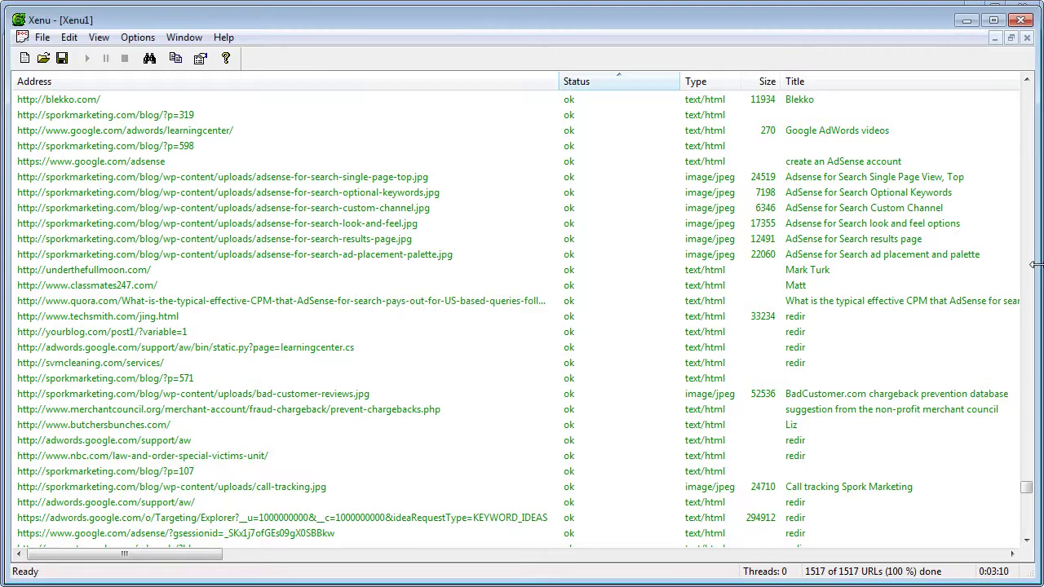
left_click_drag(1026, 487, 1018, 88)
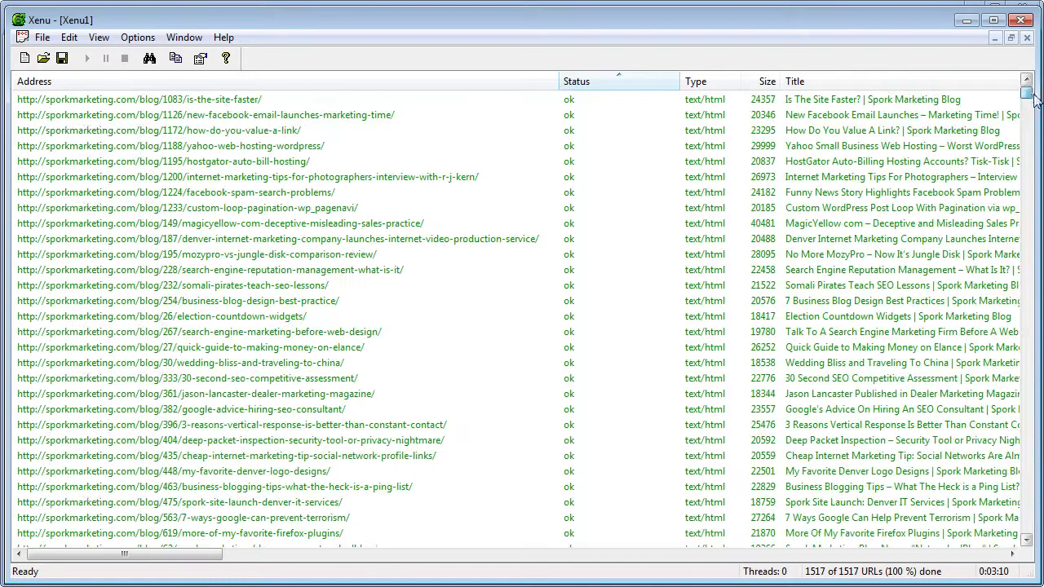
left_click(585, 88)
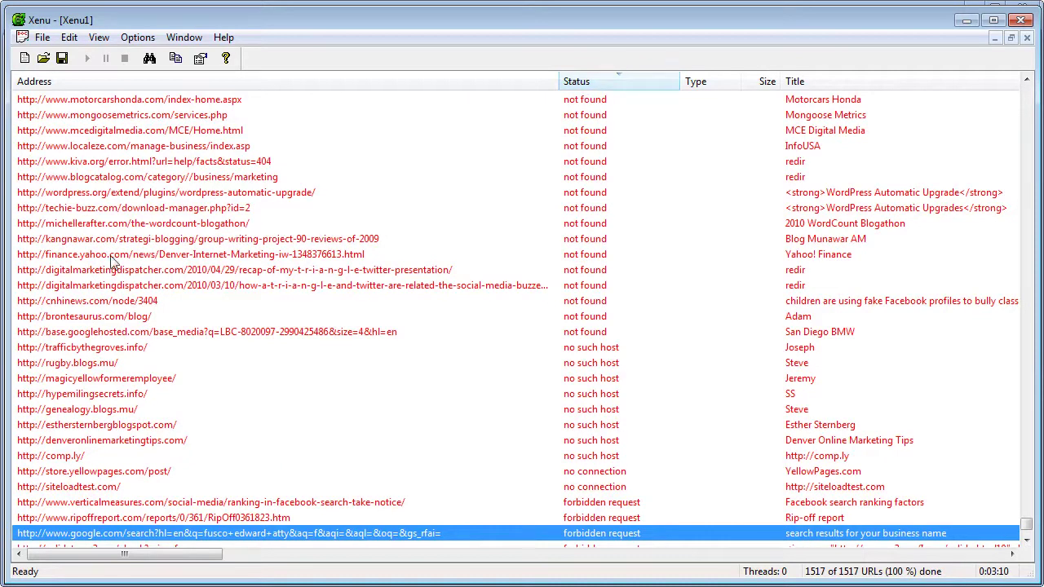
scroll(136, 398, "down", 2)
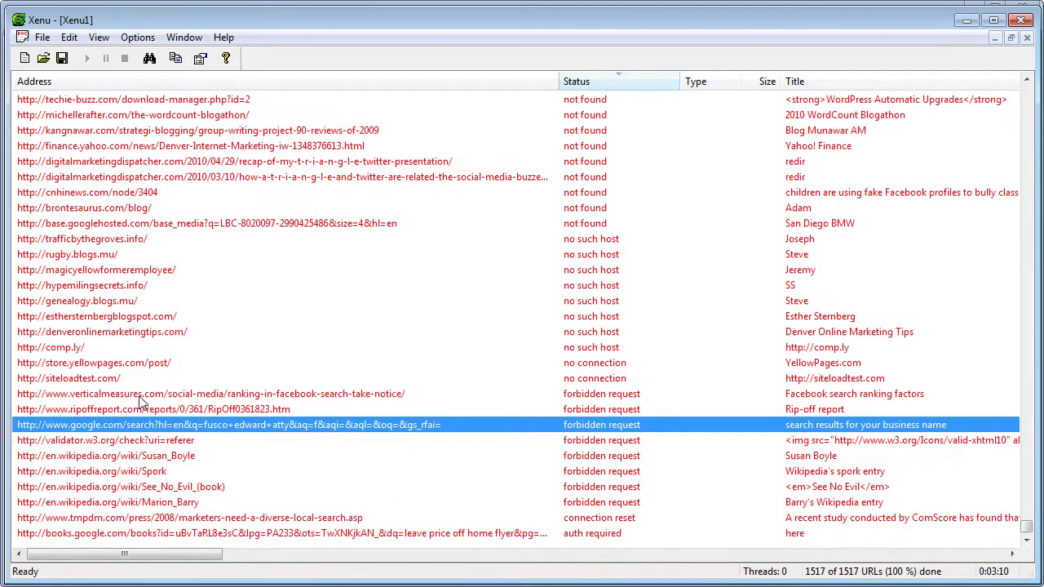
scroll(141, 400, "up", 7)
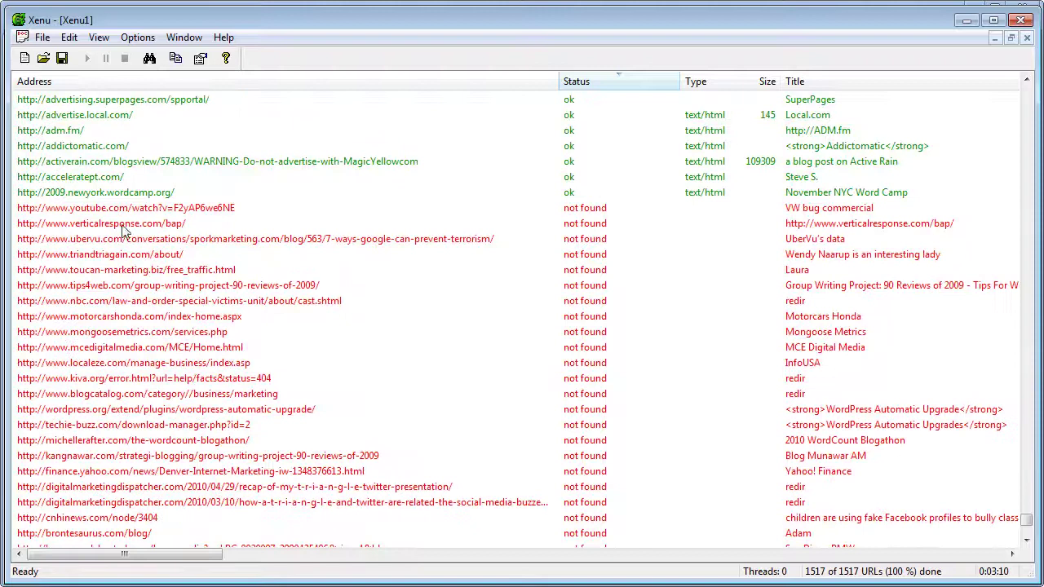
scroll(209, 286, "down", 2)
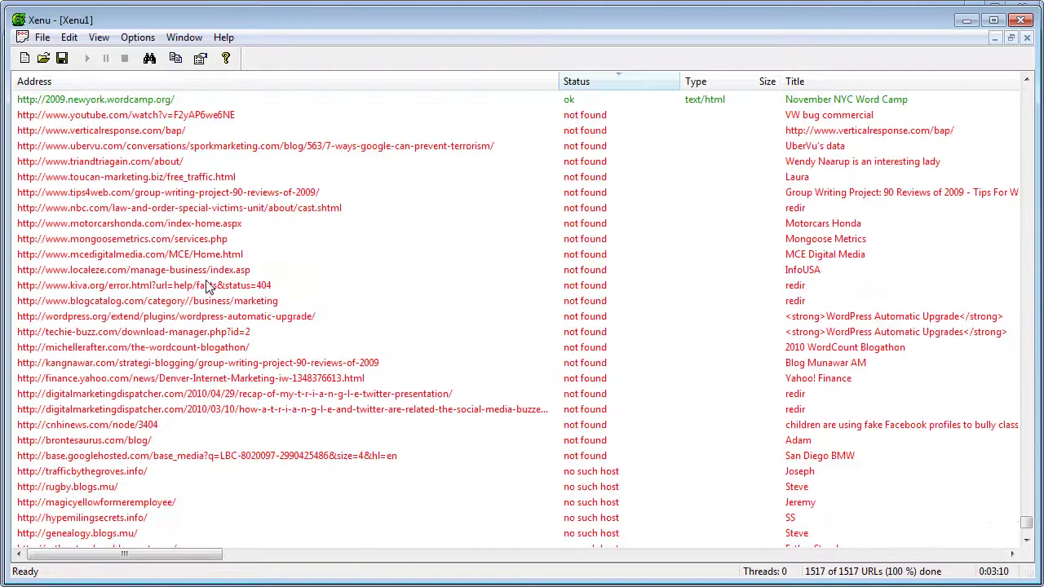
scroll(277, 331, "down", 5)
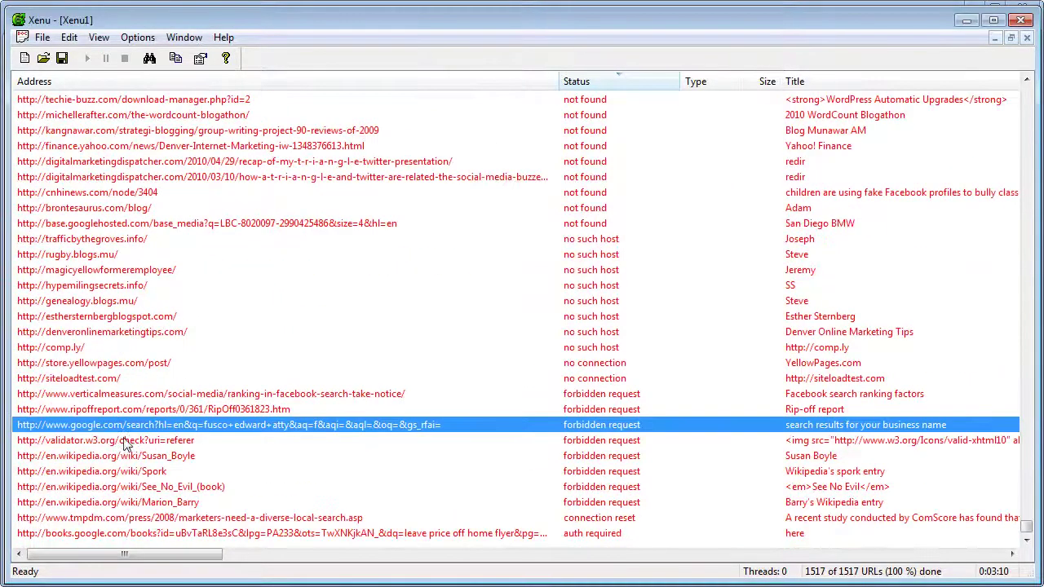
scroll(367, 436, "up", 2)
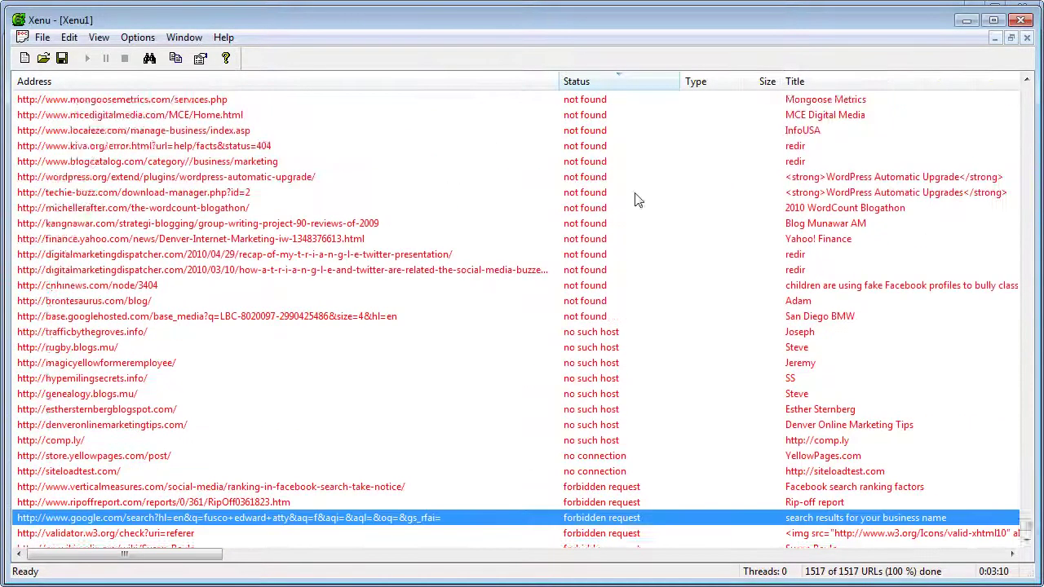
scroll(613, 172, "up", 2)
scroll(649, 151, "up", 3)
scroll(589, 323, "down", 4)
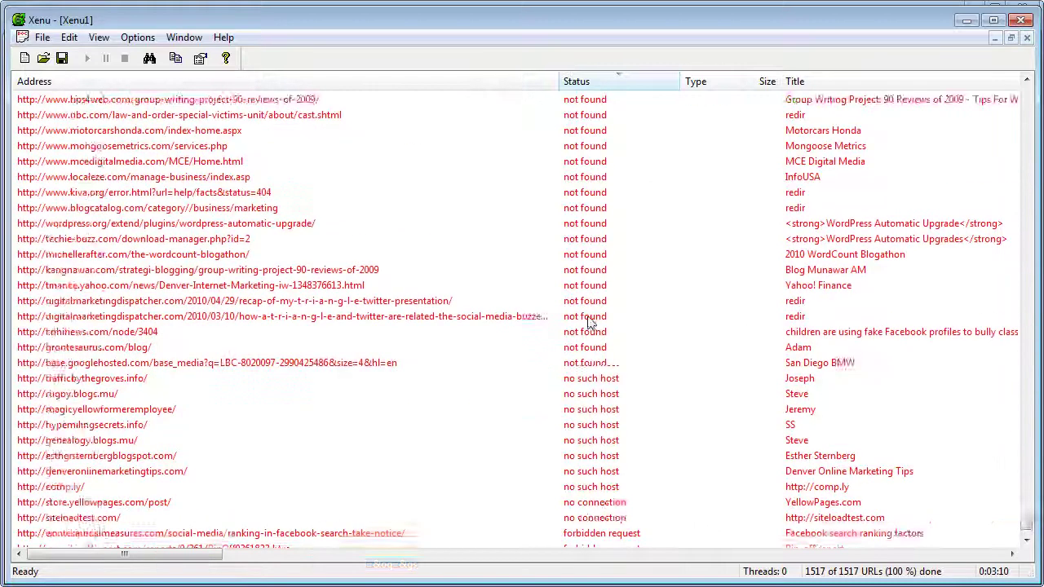
scroll(589, 323, "down", 3)
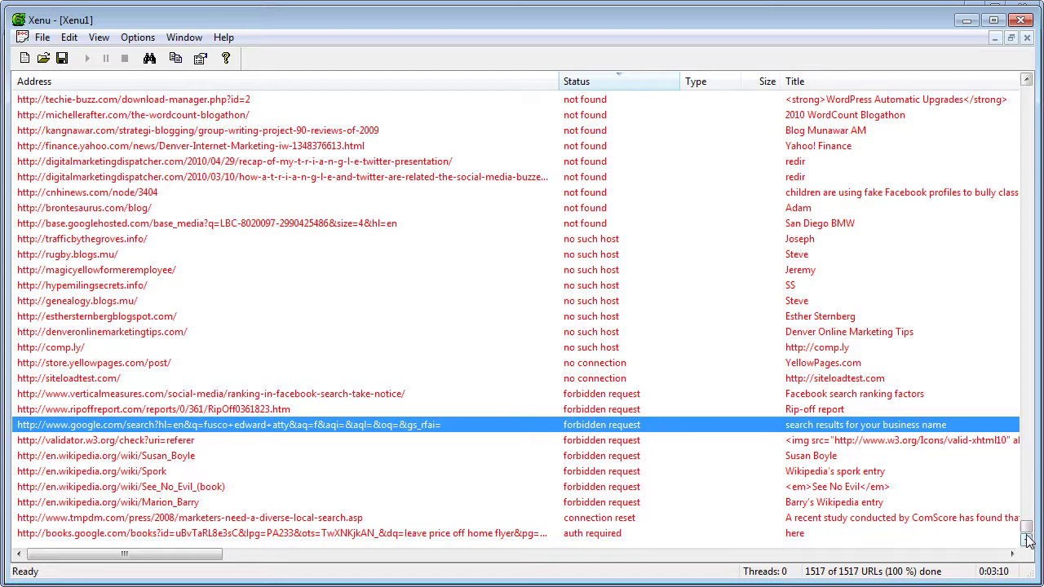
left_click_drag(1027, 534, 1015, 207)
left_click_drag(1022, 114, 1021, 91)
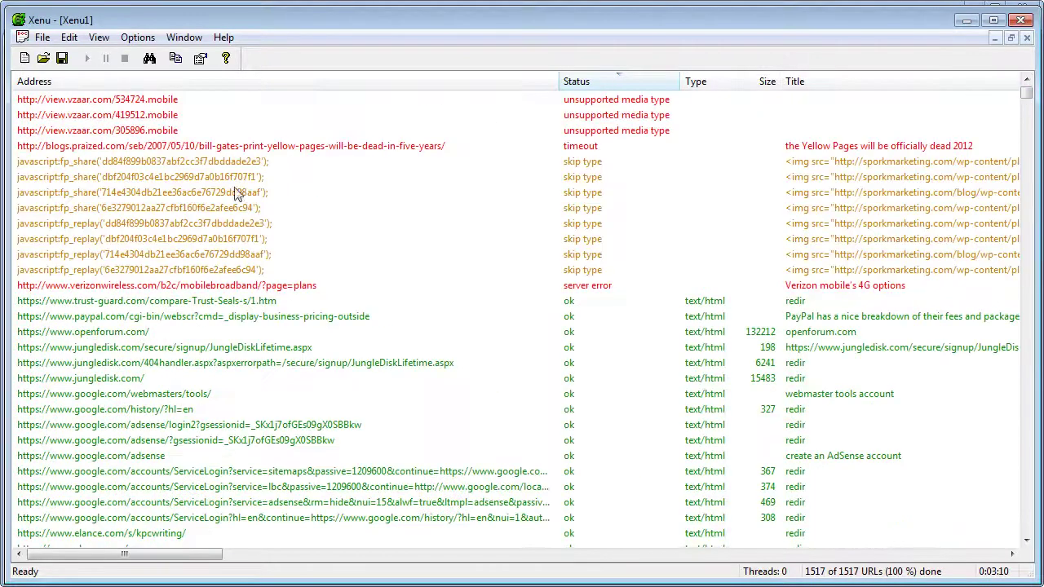
scroll(205, 299, "down", 5)
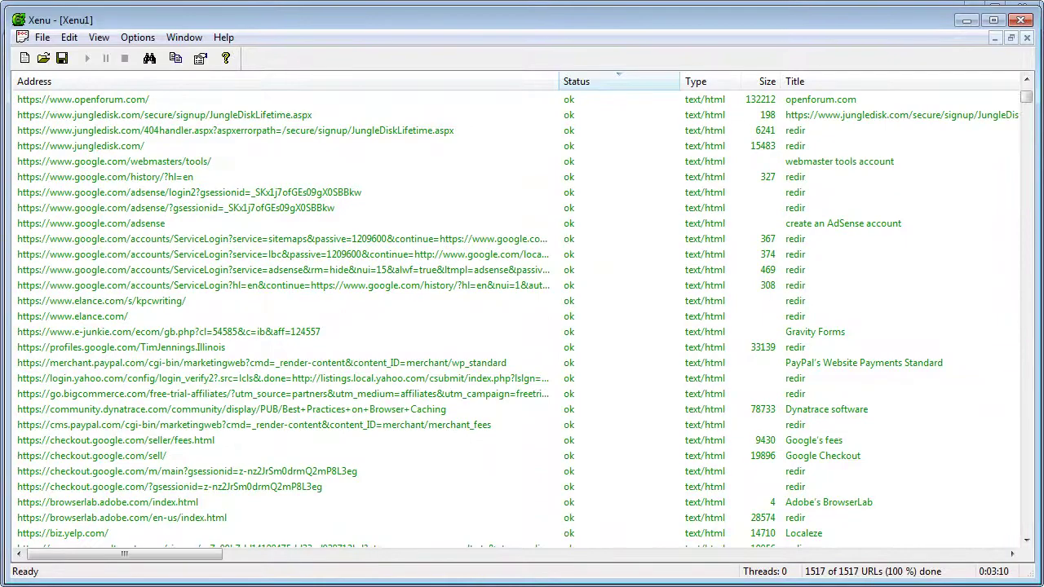
left_click_drag(1026, 100, 1031, 529)
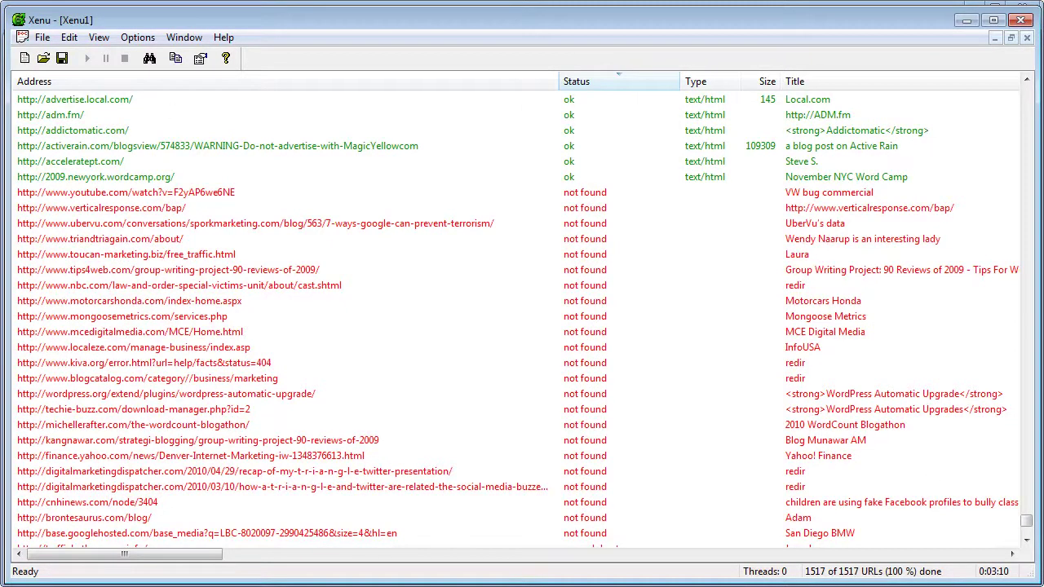
Run File > Retry broken links and scroll the list while the recheck runs.
left_click(47, 41)
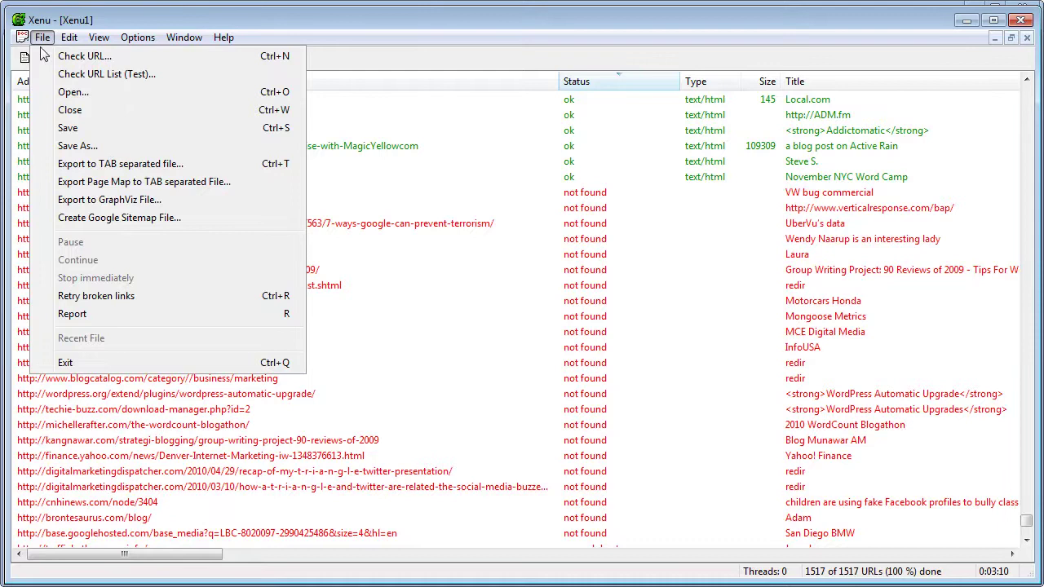
left_click(115, 298)
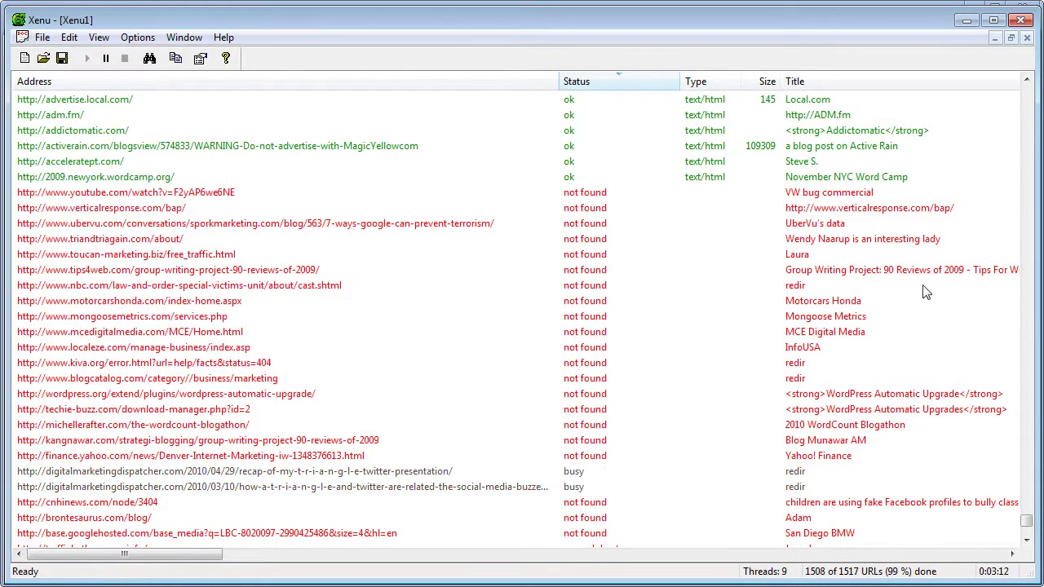
scroll(669, 329, "down", 5)
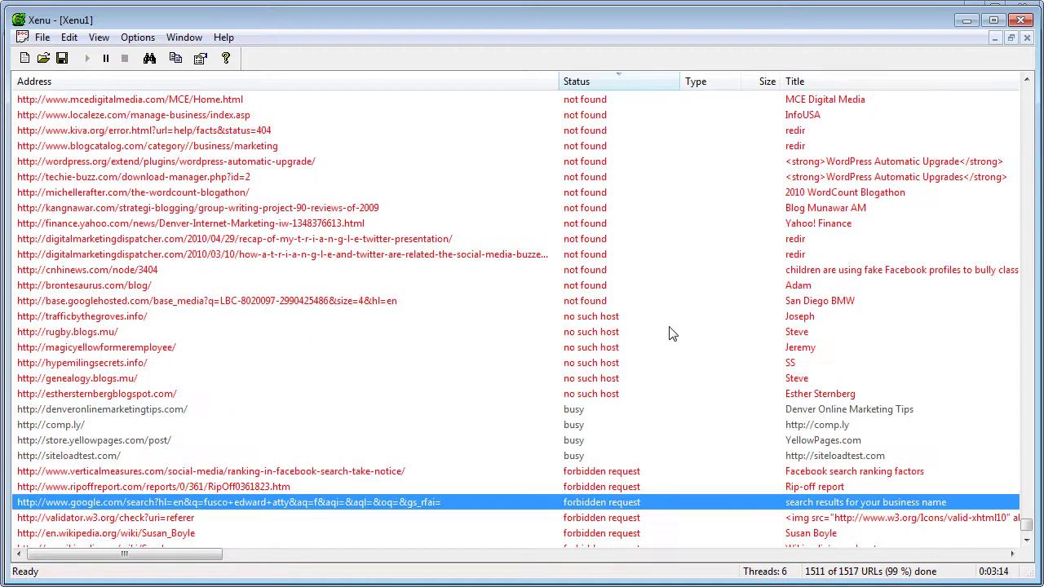
scroll(707, 282, "up", 15)
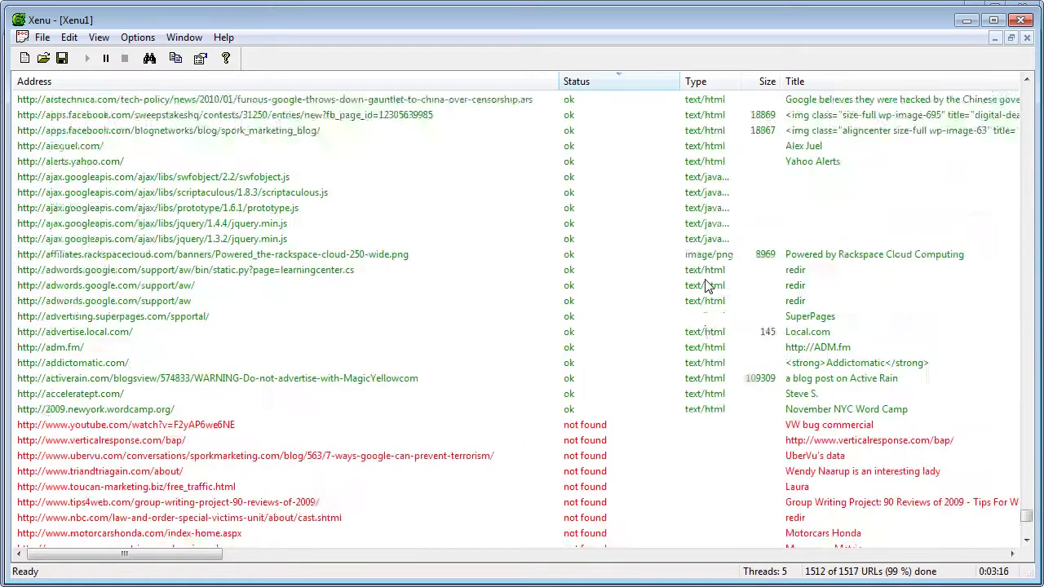
scroll(707, 285, "up", 10)
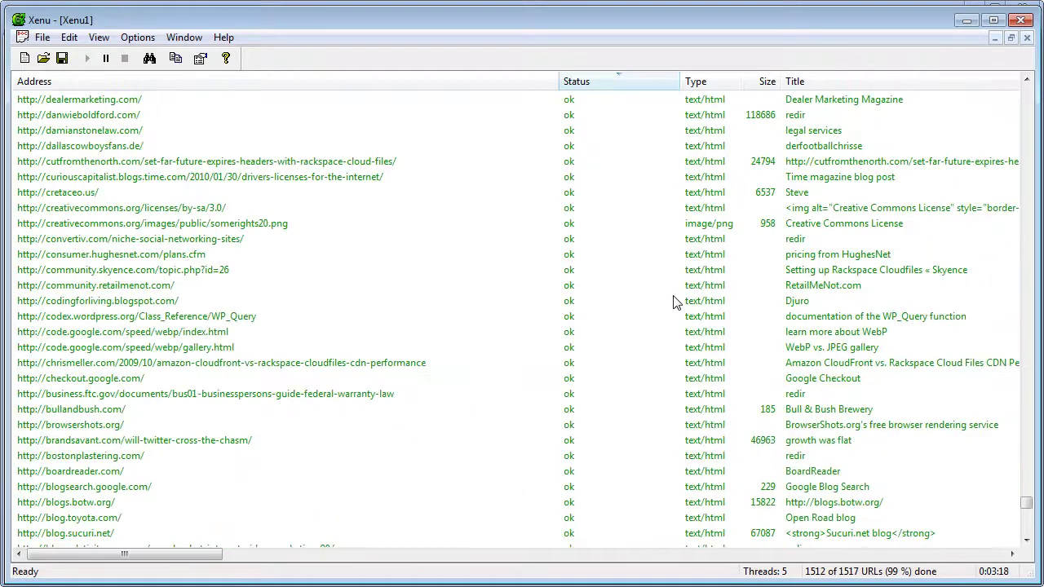
scroll(661, 289, "up", 11)
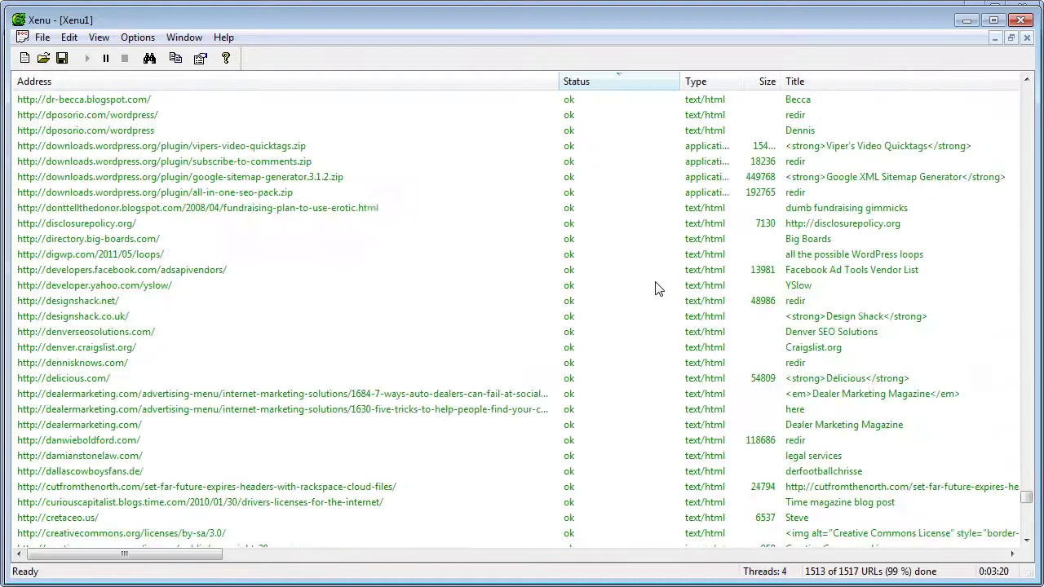
left_click(42, 38)
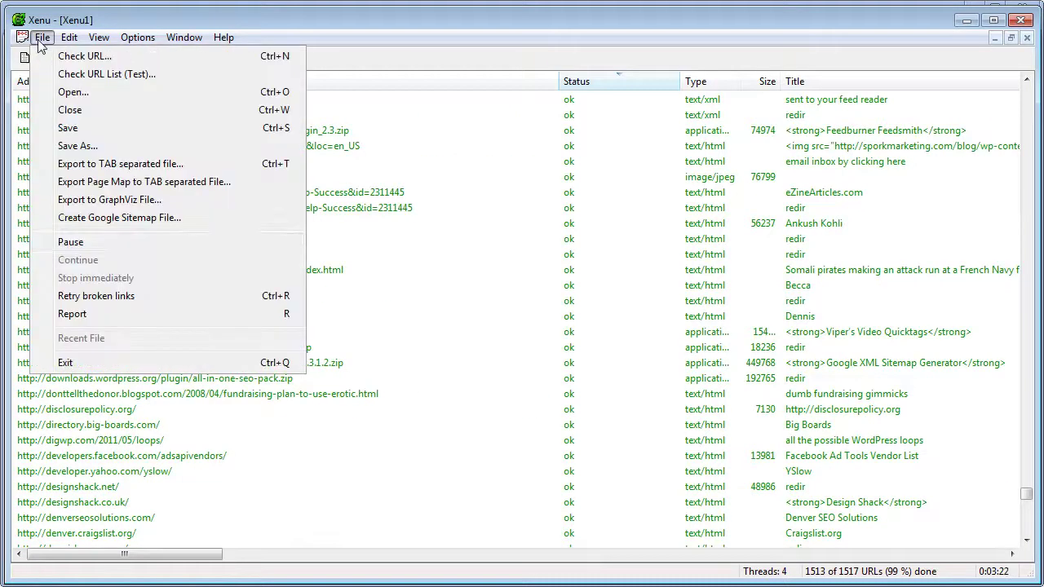
left_click(97, 222)
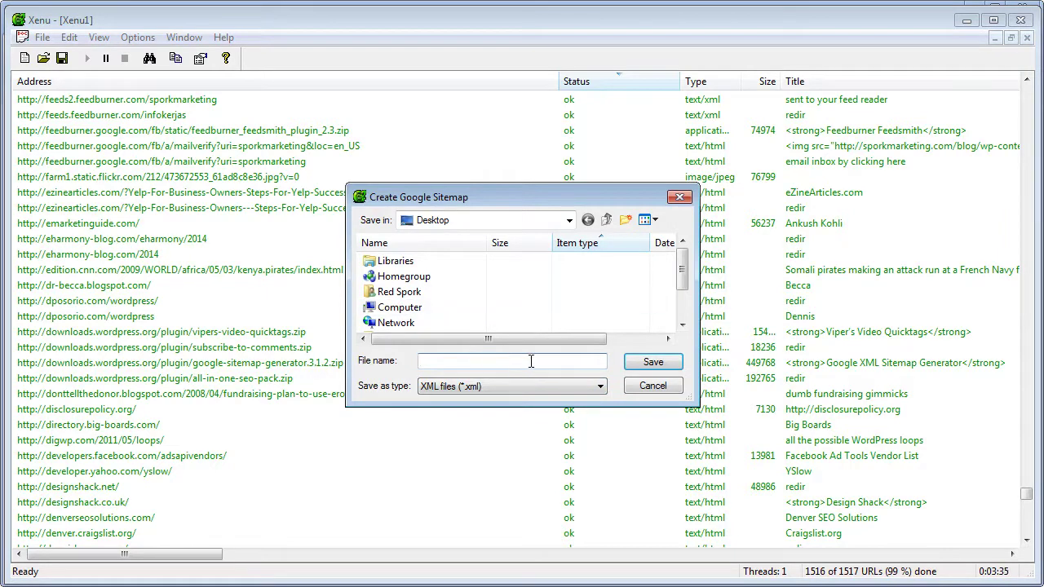
left_click(655, 388)
scroll(652, 277, "up", 9)
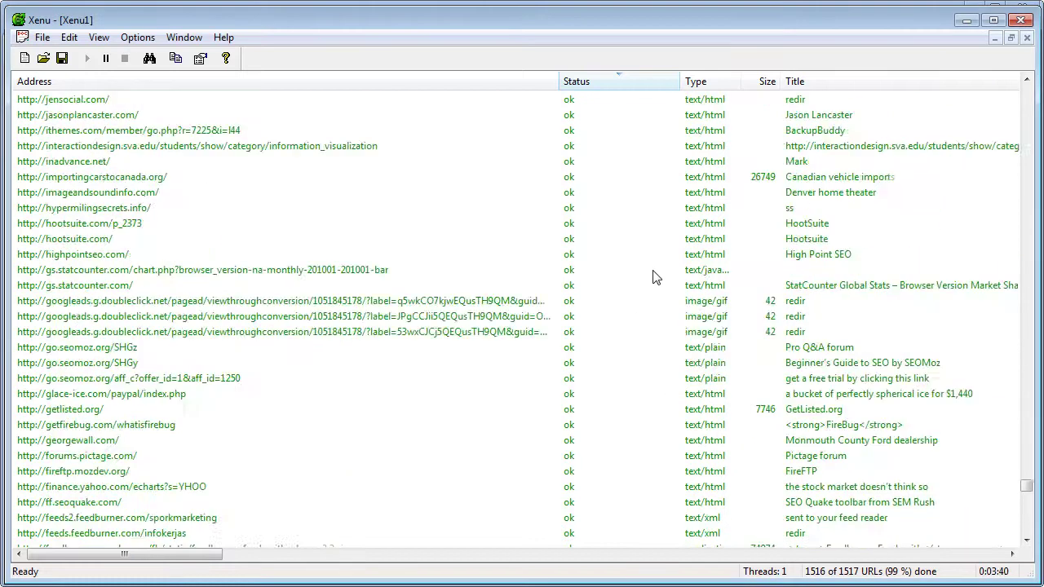
Decline the crawl report and scroll through the completed list of 1517 URLs.
left_click(614, 339)
left_click_drag(1026, 486, 1038, 72)
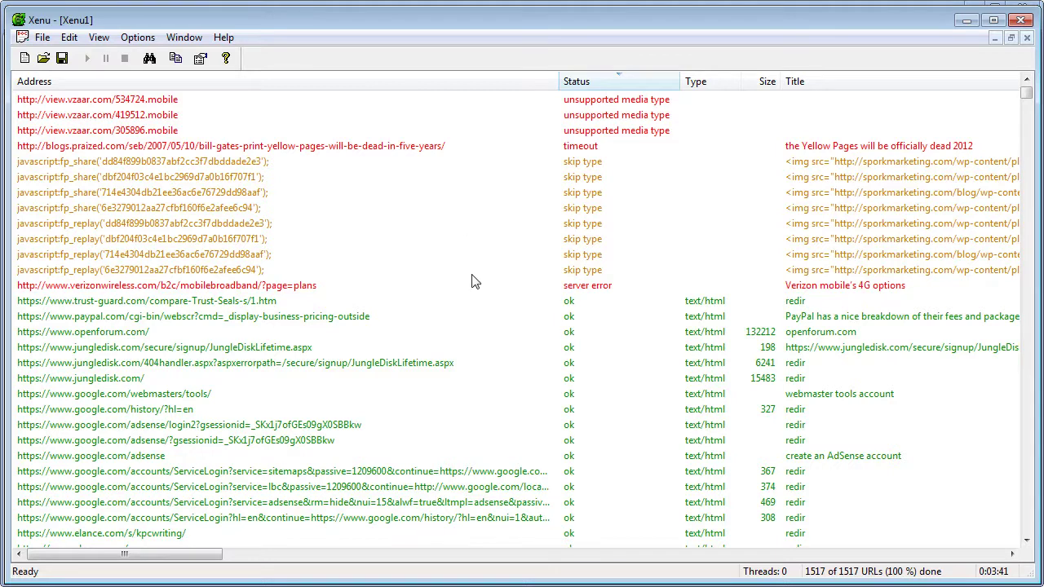
scroll(481, 310, "down", 2)
scroll(482, 310, "down", 20)
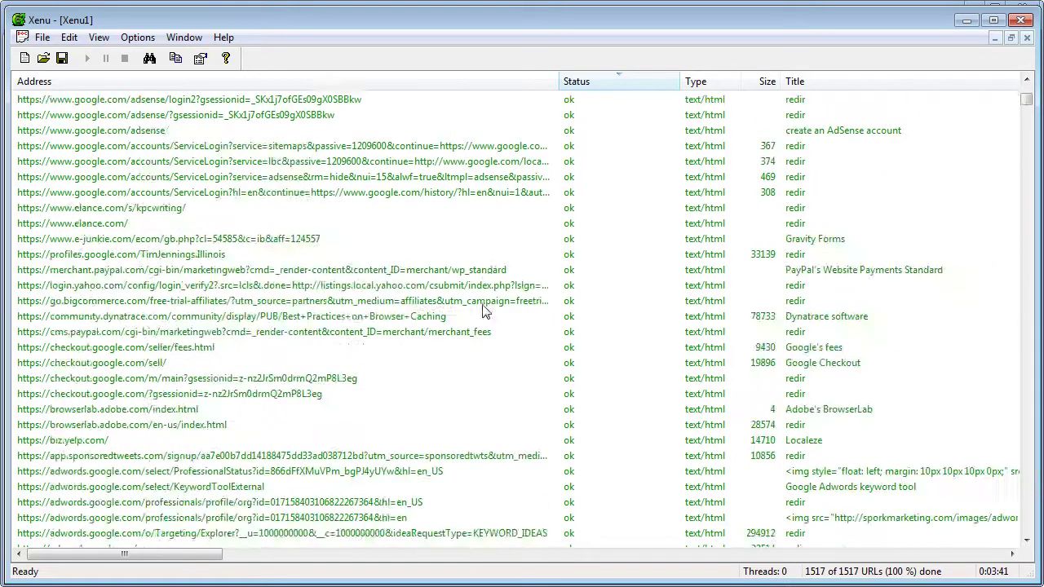
scroll(484, 318, "down", 3)
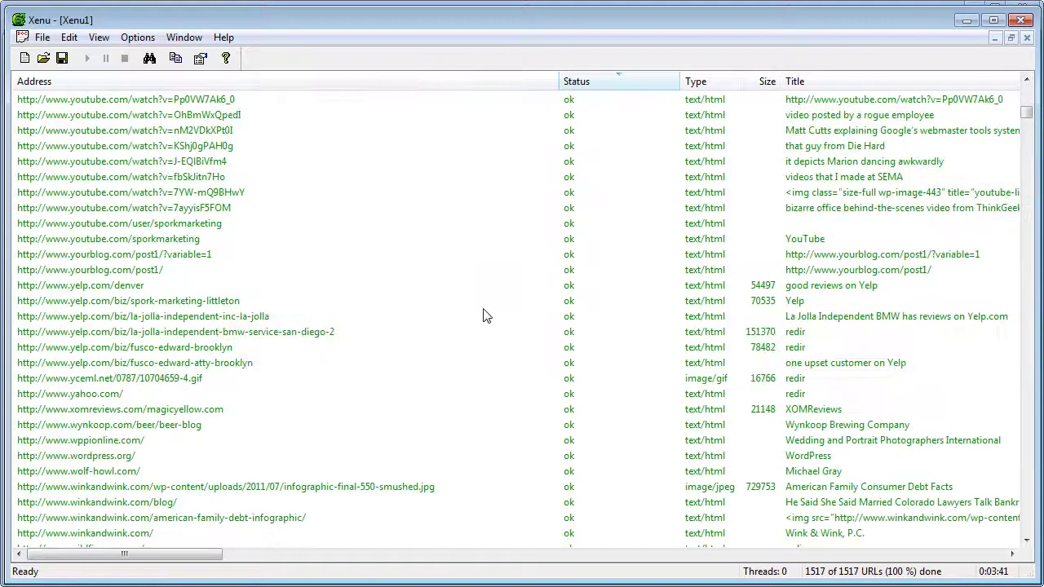
scroll(484, 315, "down", 16)
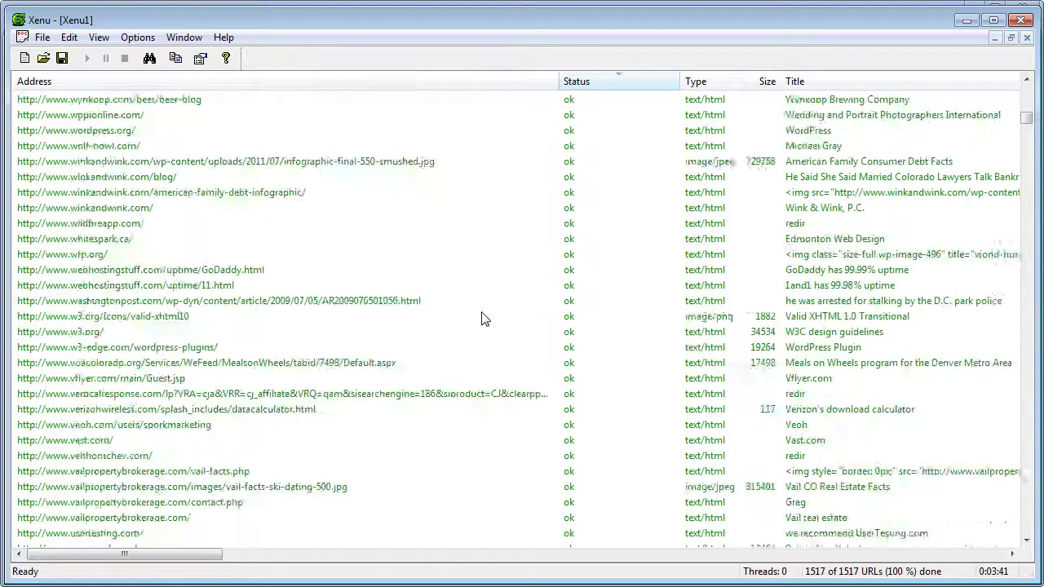